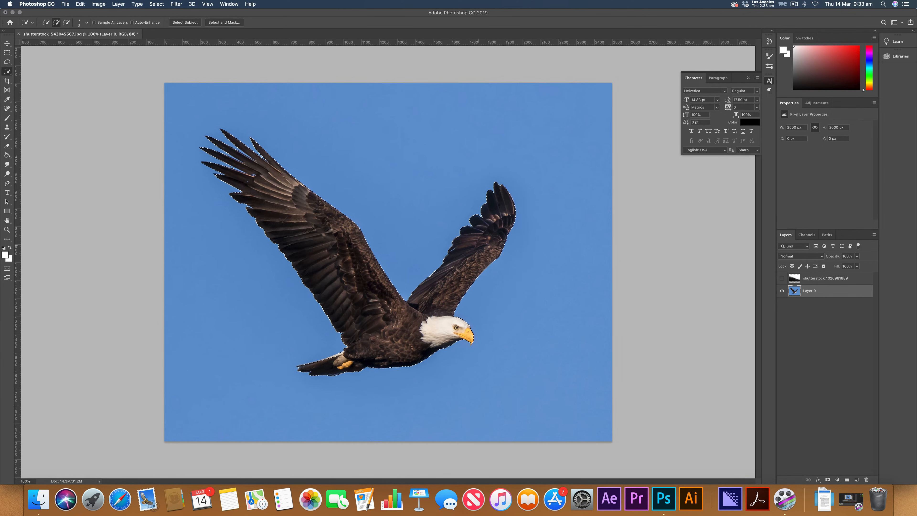
Refine the eagle selection along the wing feathers with the Refine Edge Brush and turn it into a layer mask
{"action": "left_click", "coordinate": [215, 23]}
{"action": "left_click", "coordinate": [7, 53]}
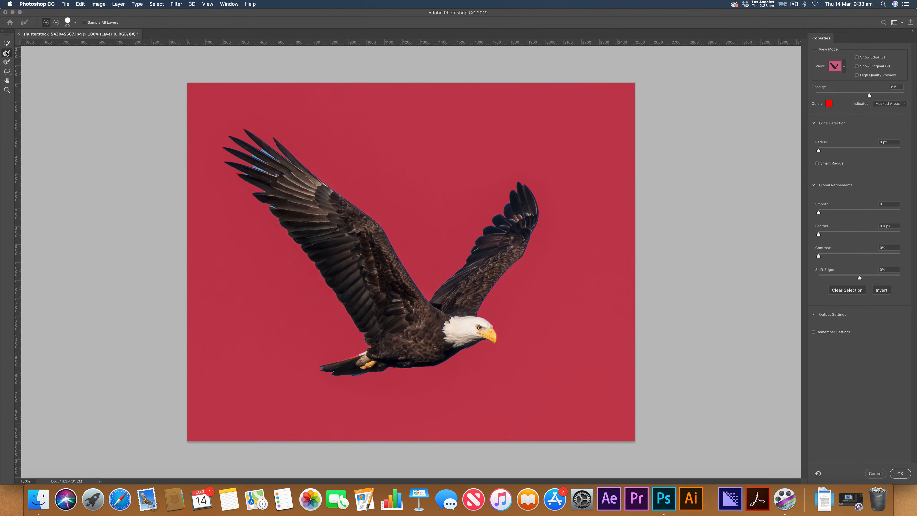
{"action": "key", "text": "bracketright"}
{"action": "mouse_move", "coordinate": [258, 164]}
{"action": "left_mouse_down"}
{"action": "mouse_move", "coordinate": [247, 162]}
{"action": "mouse_move", "coordinate": [268, 177]}
{"action": "mouse_move", "coordinate": [235, 163]}
{"action": "mouse_move", "coordinate": [269, 210]}
{"action": "mouse_move", "coordinate": [254, 209]}
{"action": "left_mouse_up"}
{"action": "left_click", "coordinate": [899, 473]}
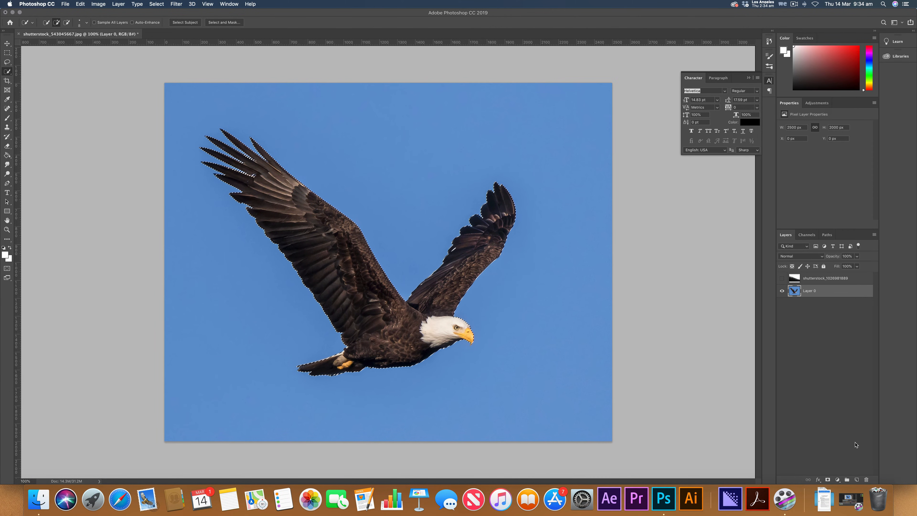
{"action": "left_click", "coordinate": [827, 479]}
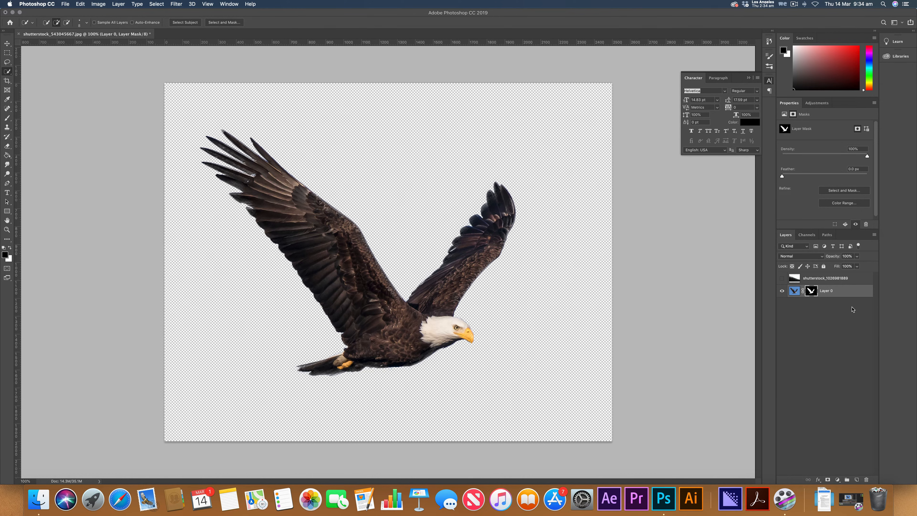
Add a white (ffffff) Solid Color fill layer and place it beneath the eagle layer
{"action": "left_click", "coordinate": [837, 480]}
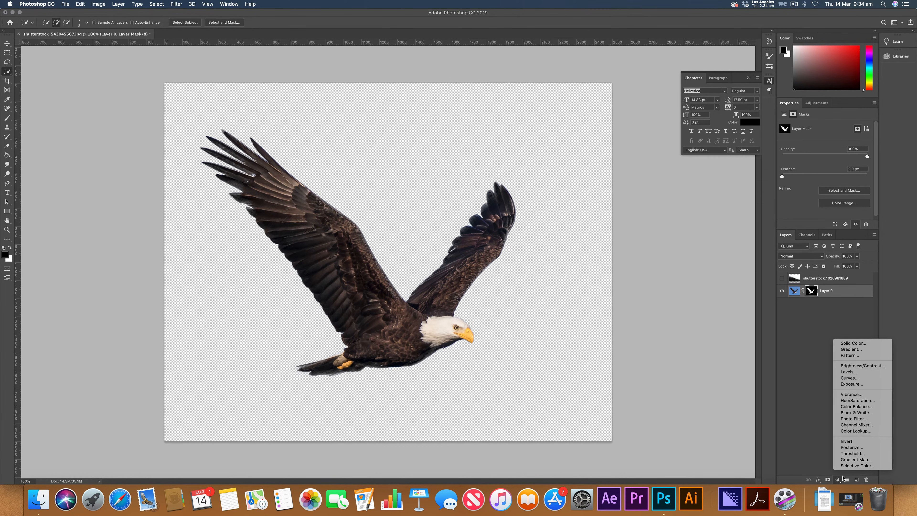
{"action": "left_click", "coordinate": [864, 344]}
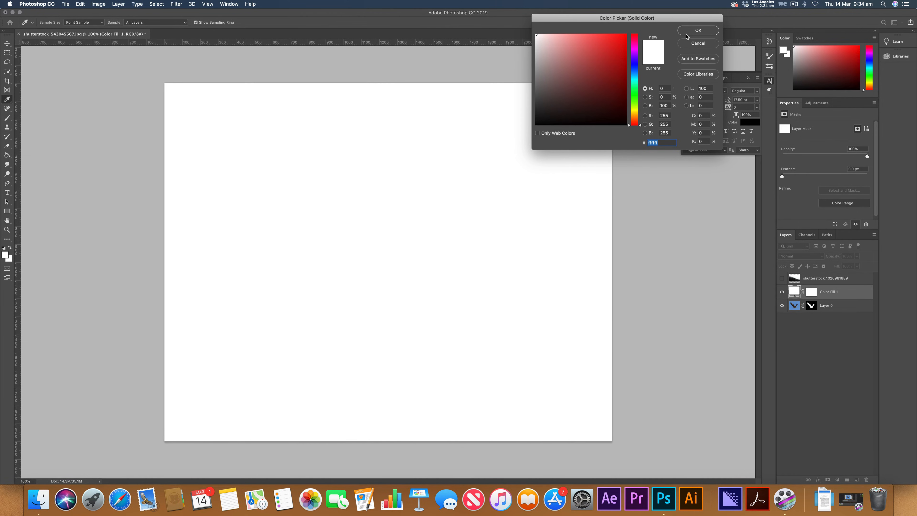
{"action": "left_click", "coordinate": [686, 32]}
{"action": "left_click_drag", "start_coordinate": [834, 294], "coordinate": [843, 314]}
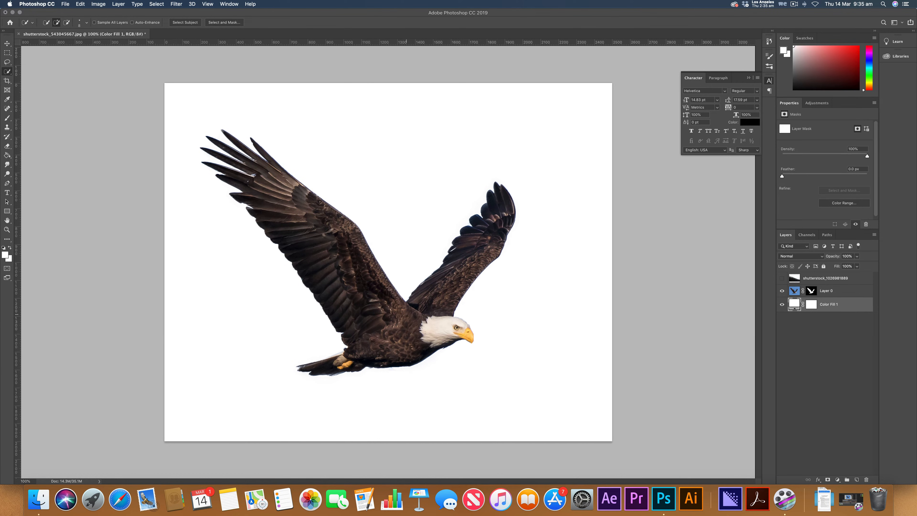
Add a Black & White adjustment with the Maximum Black preset above the eagle layer and clip it to the eagle
{"action": "left_click", "coordinate": [834, 294]}
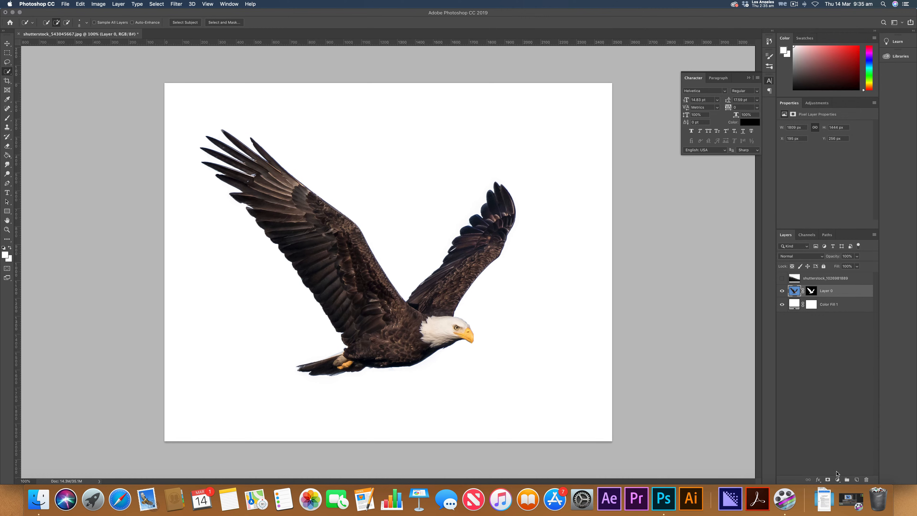
{"action": "left_click", "coordinate": [836, 479]}
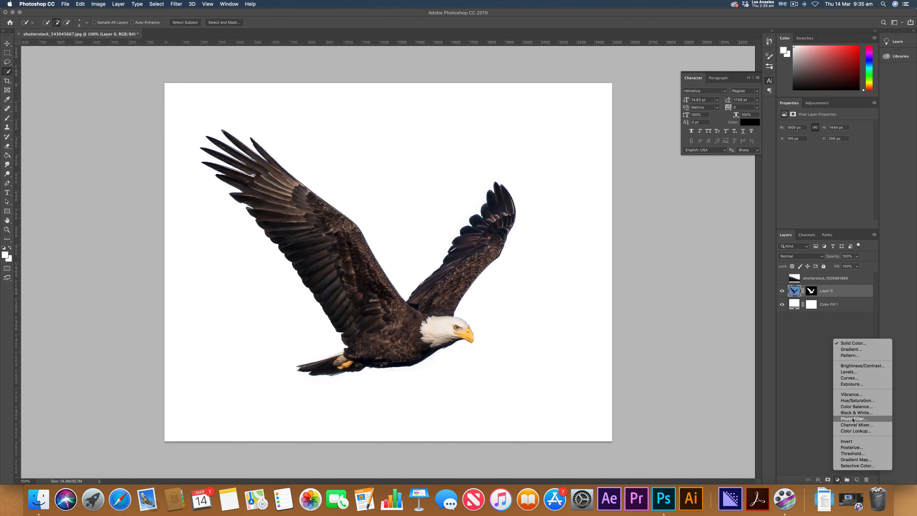
{"action": "left_click", "coordinate": [867, 412]}
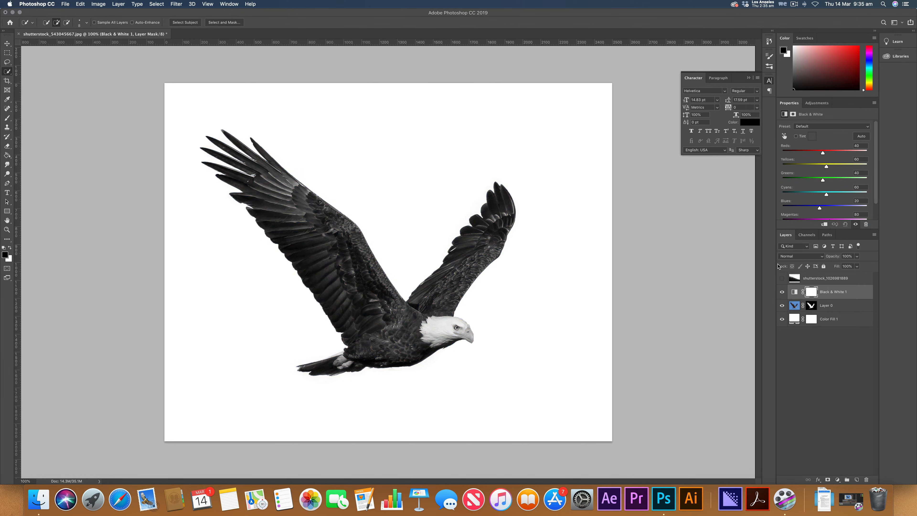
{"action": "left_click", "coordinate": [817, 127]}
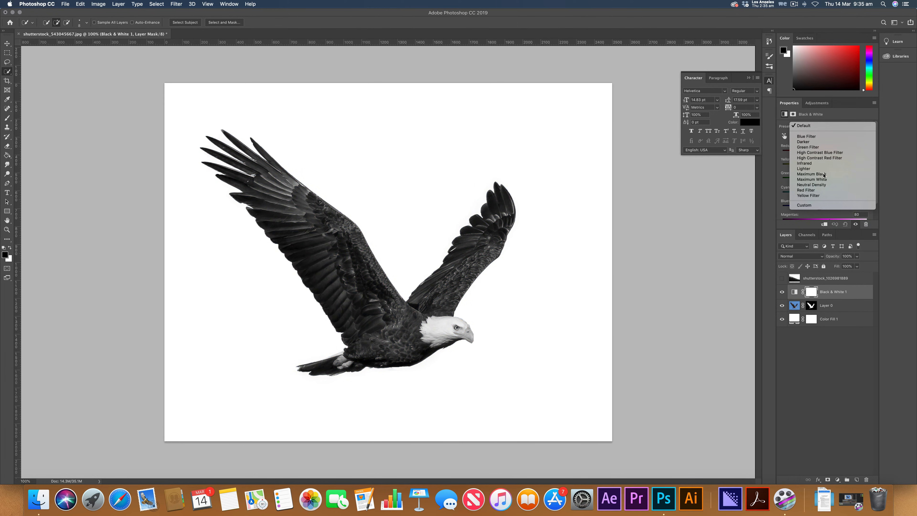
{"action": "left_click", "coordinate": [811, 174]}
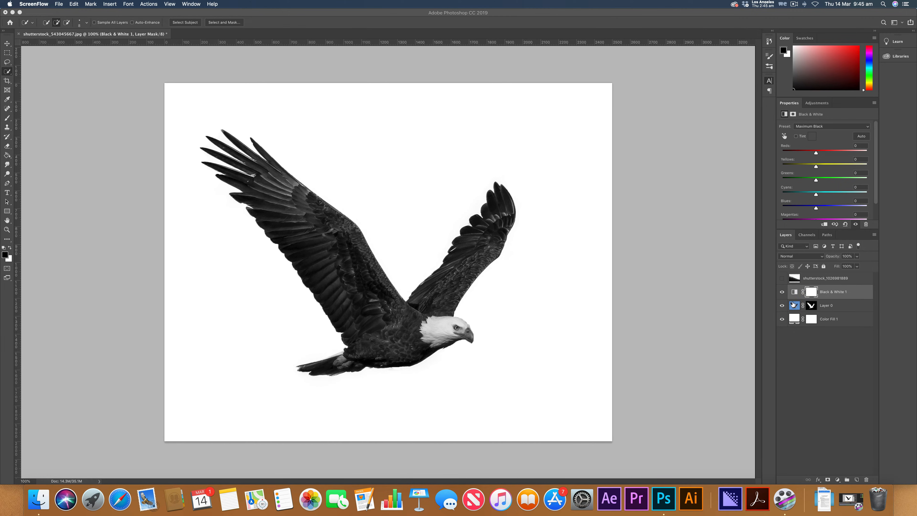
{"action": "right_click", "coordinate": [842, 298]}
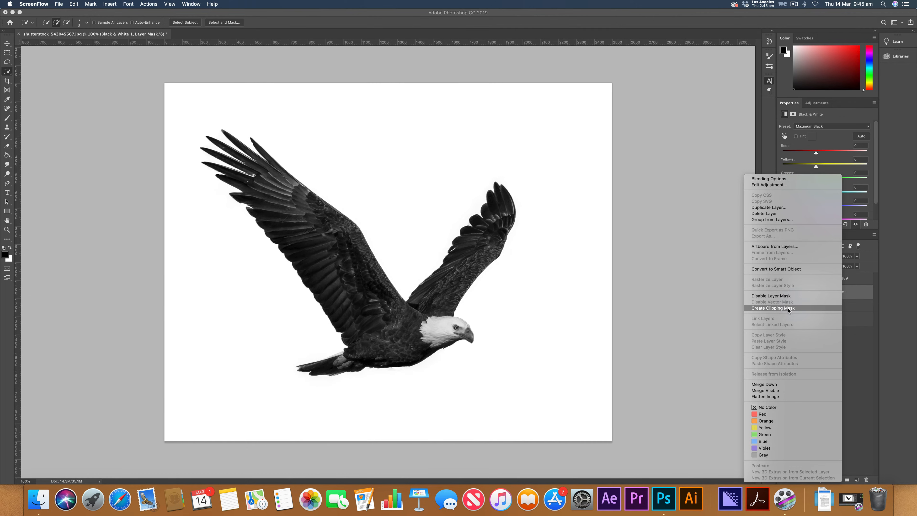
{"action": "left_click", "coordinate": [780, 308]}
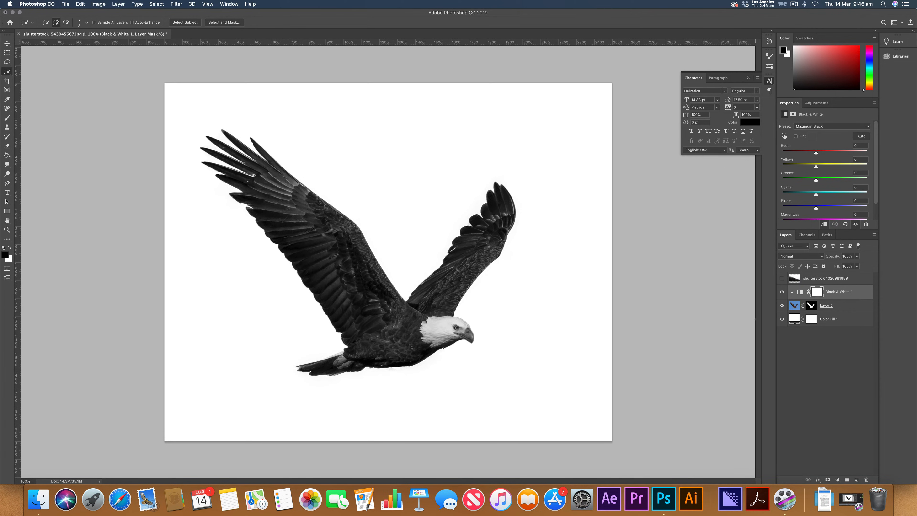
Show the forest photo layer and set its blend mode to Screen
{"action": "left_click", "coordinate": [782, 278]}
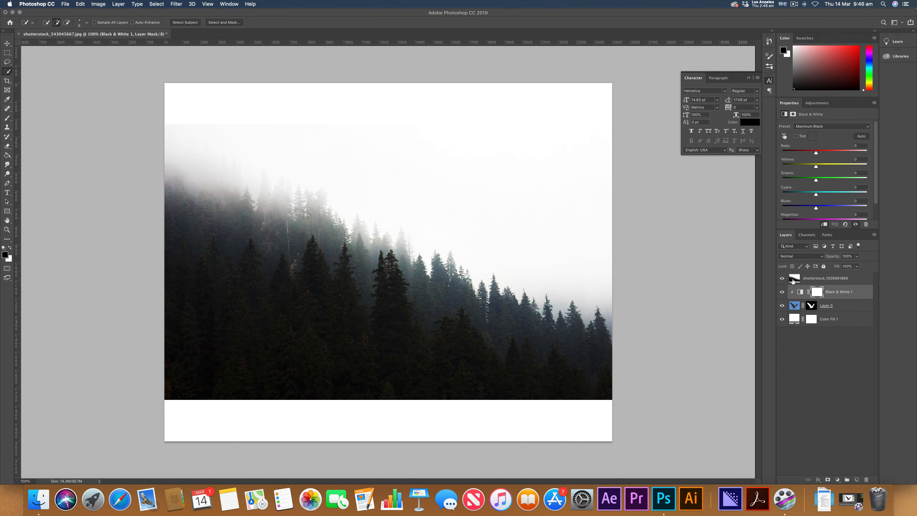
{"action": "left_click", "coordinate": [796, 283]}
{"action": "left_click", "coordinate": [800, 255]}
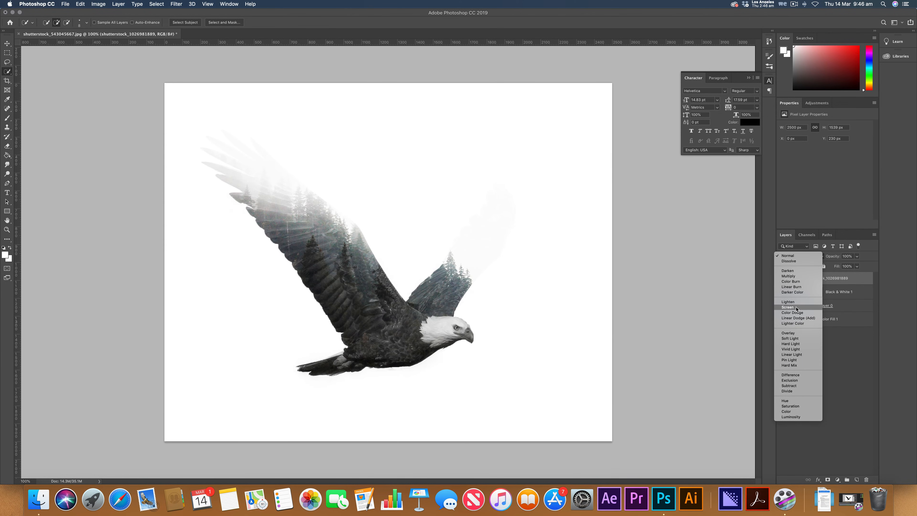
{"action": "left_click", "coordinate": [796, 307]}
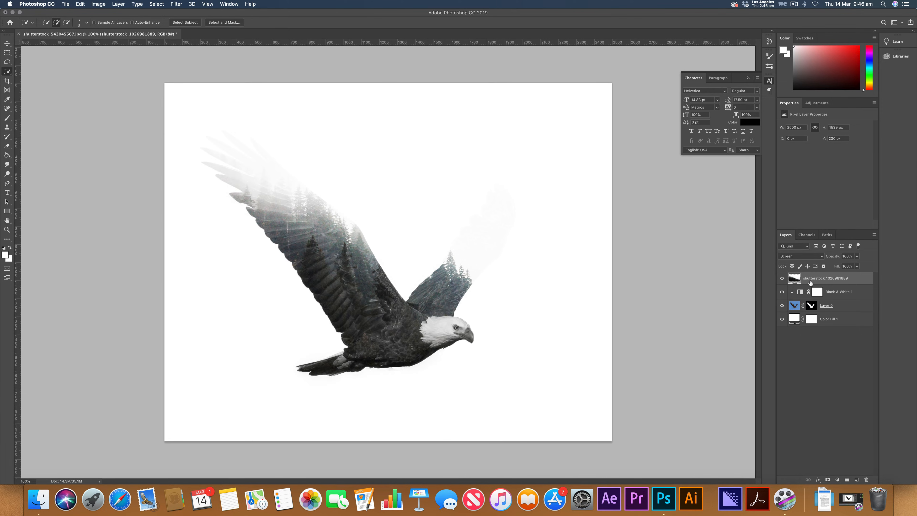
Add a Curves adjustment above the forest layer and shape it into an S-curve for more contrast
{"action": "left_click", "coordinate": [837, 479]}
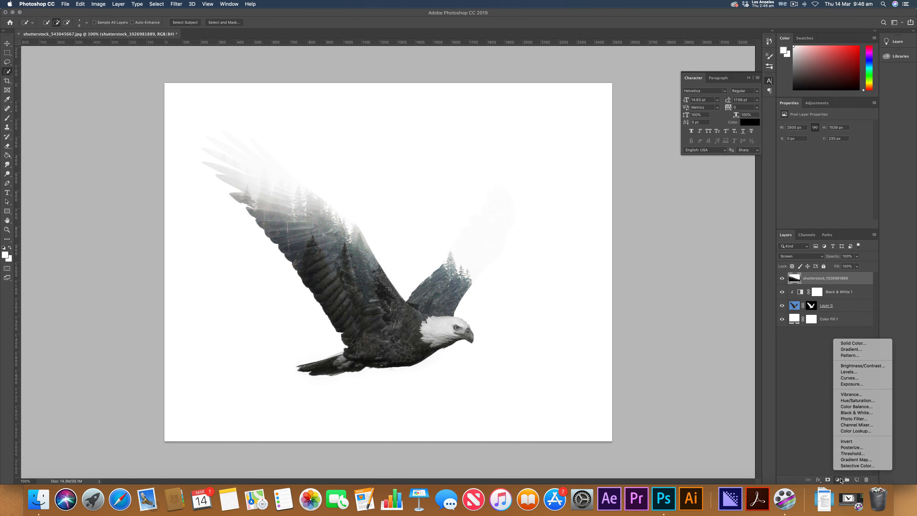
{"action": "left_click", "coordinate": [856, 379]}
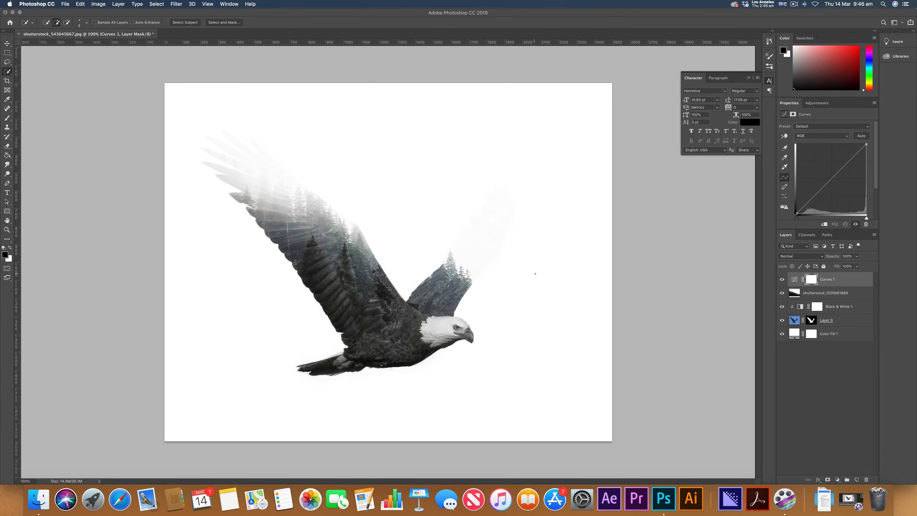
{"action": "left_click_drag", "start_coordinate": [823, 185], "coordinate": [838, 167]}
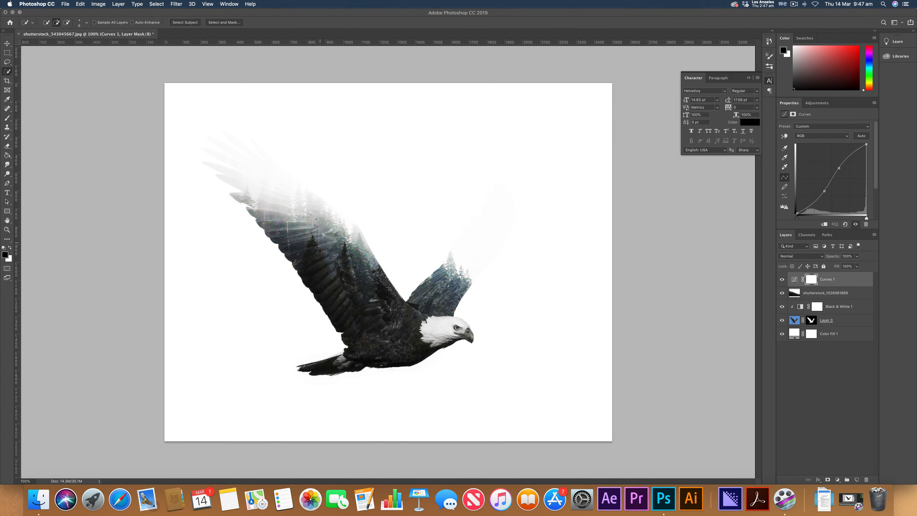
Colorize the forest layer with a Hue/Saturation adjustment, using a hue of 180
{"action": "left_click", "coordinate": [819, 293]}
{"action": "left_click", "coordinate": [99, 3]}
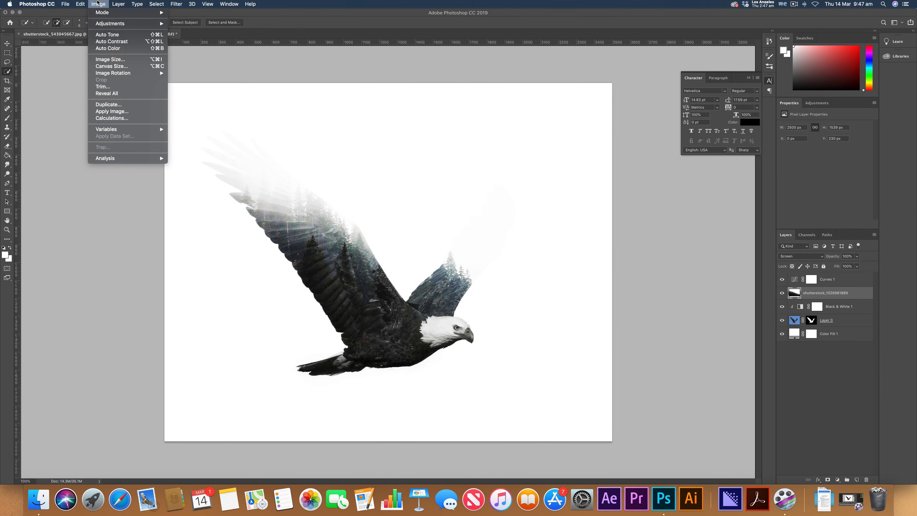
{"action": "mouse_move", "coordinate": [122, 23]}
{"action": "left_click", "coordinate": [186, 63]}
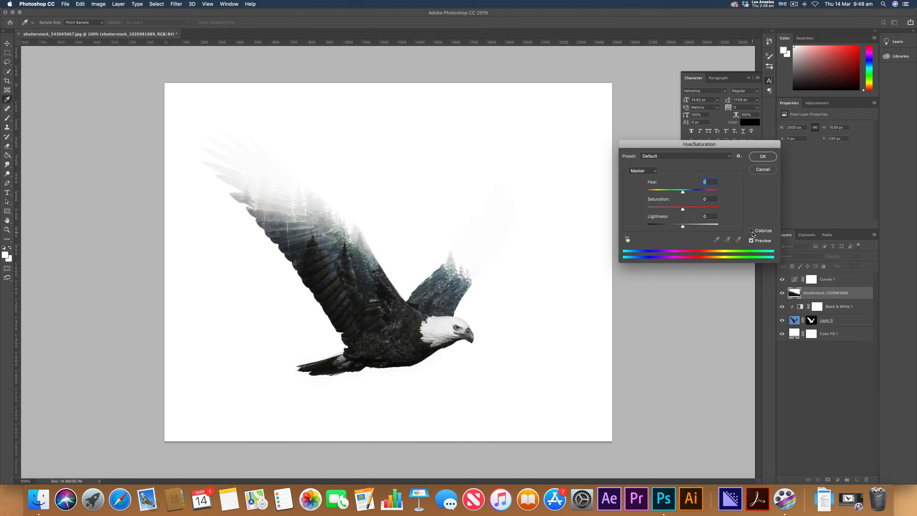
{"action": "left_click", "coordinate": [752, 232]}
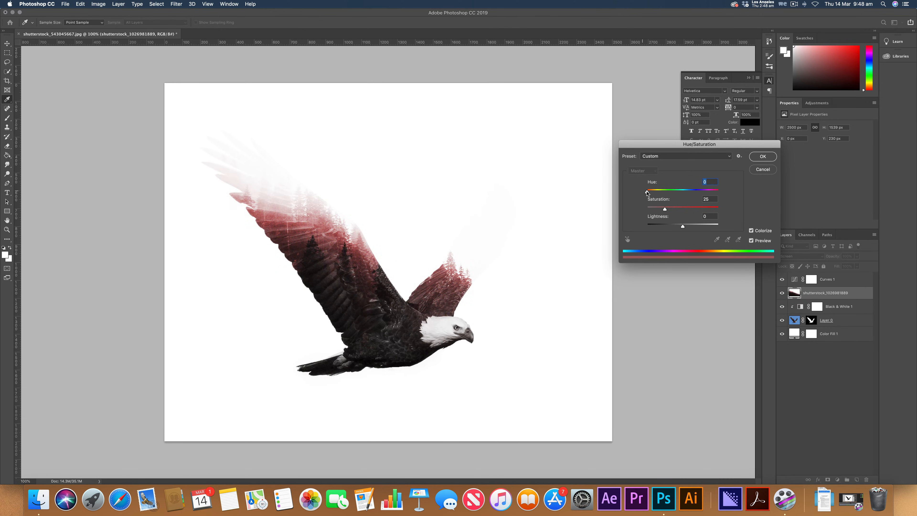
{"action": "left_click_drag", "start_coordinate": [646, 191], "coordinate": [682, 193]}
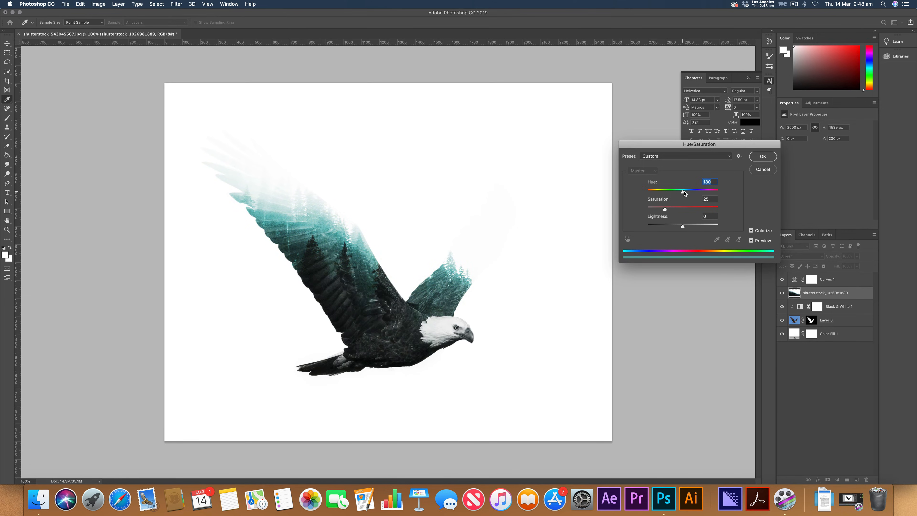
{"action": "left_click", "coordinate": [764, 159]}
{"action": "key", "text": "w"}
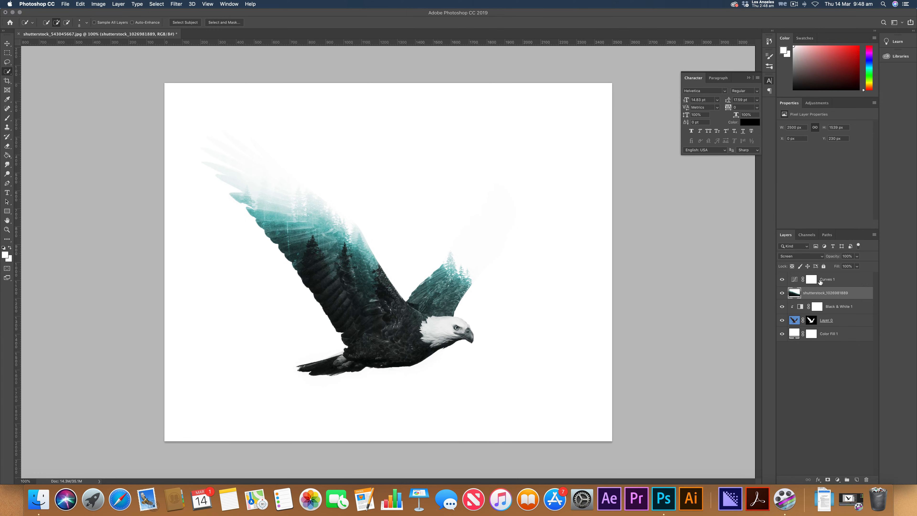
Clip the Curves adjustment to the forest layer with a clipping mask
{"action": "left_click", "coordinate": [830, 280]}
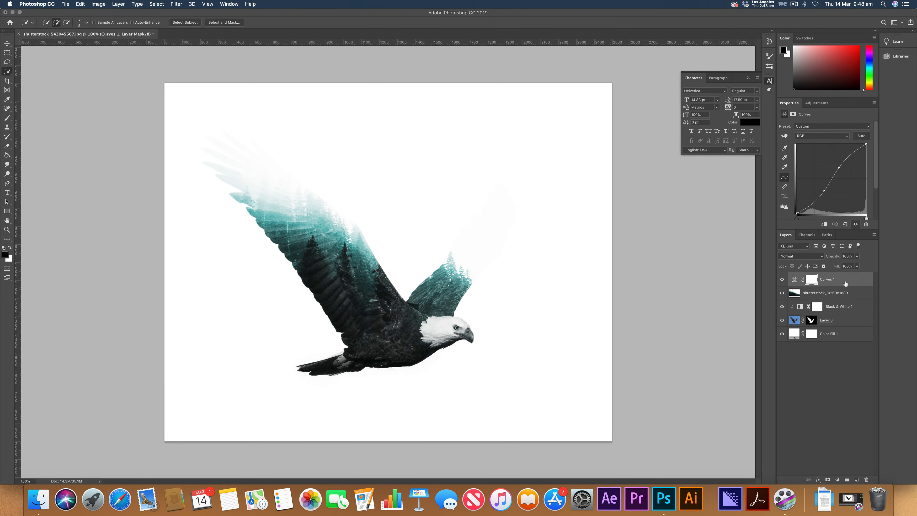
{"action": "right_click", "coordinate": [795, 279]}
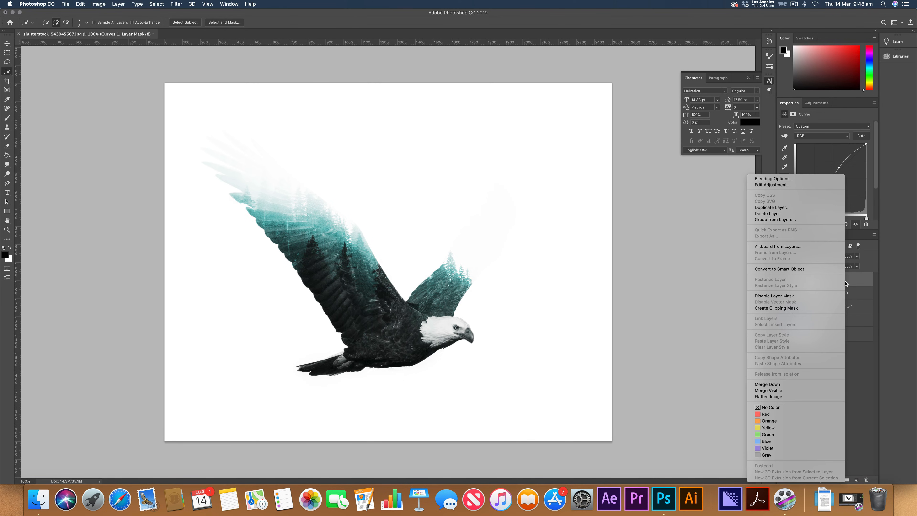
{"action": "left_click", "coordinate": [787, 308]}
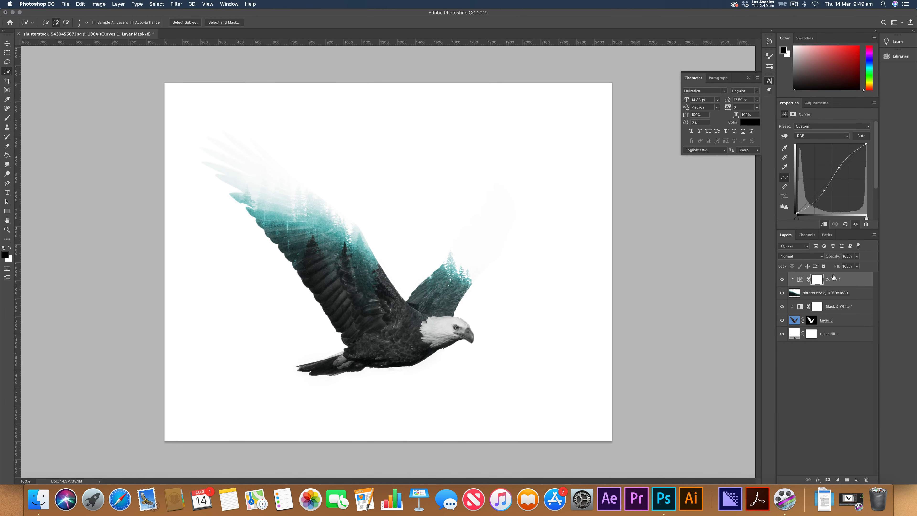
Create a new empty layer above all others and make an elliptical selection spanning the whole canvas
{"action": "left_click", "coordinate": [825, 386]}
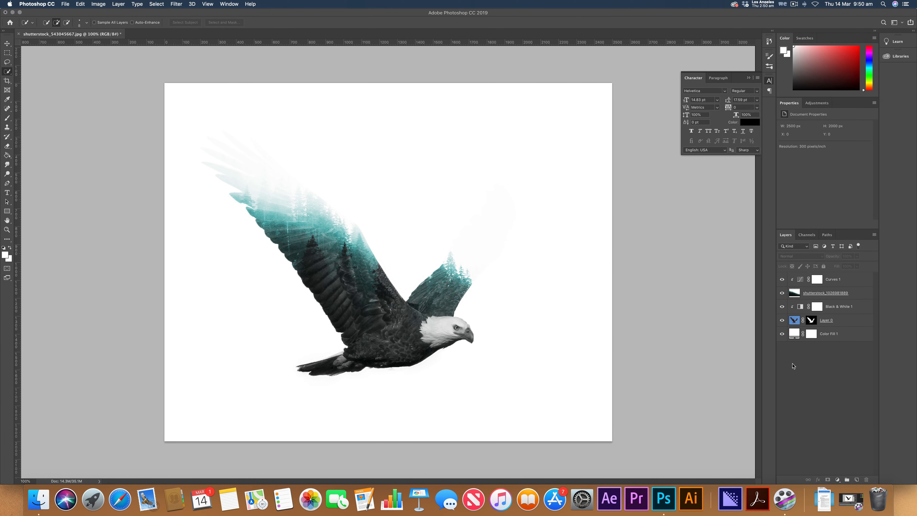
{"action": "left_click", "coordinate": [856, 480]}
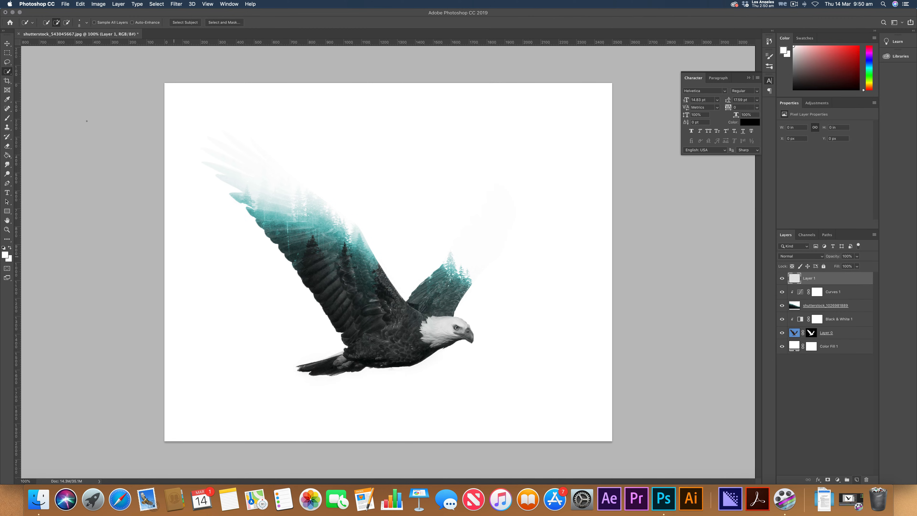
{"action": "left_click", "coordinate": [7, 53]}
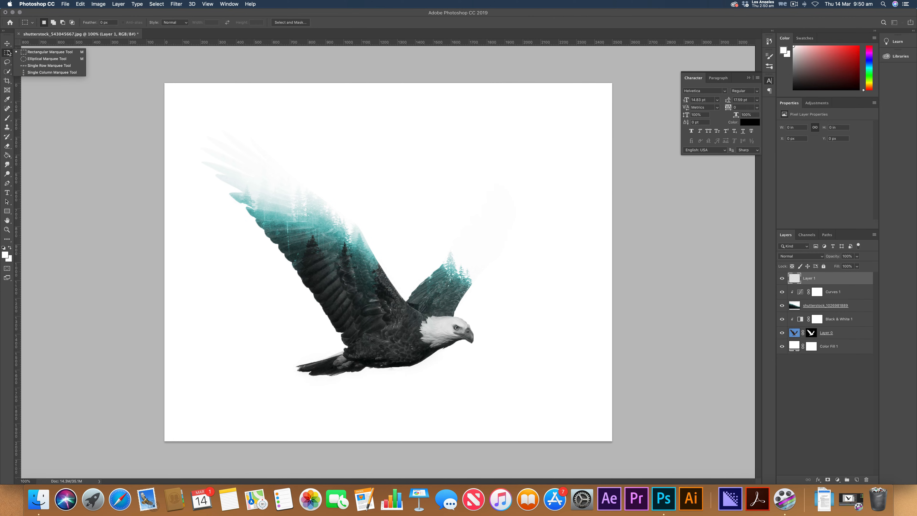
{"action": "left_click", "coordinate": [50, 62]}
{"action": "left_click_drag", "start_coordinate": [165, 84], "coordinate": [612, 440]}
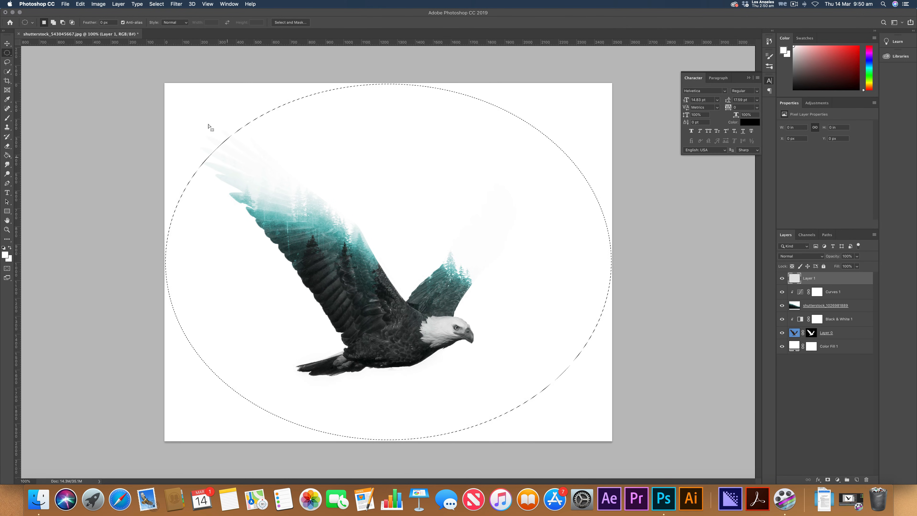
Invert the elliptical selection, fill the area outside the ellipse with black on the new layer, and deselect
{"action": "left_click", "coordinate": [157, 4]}
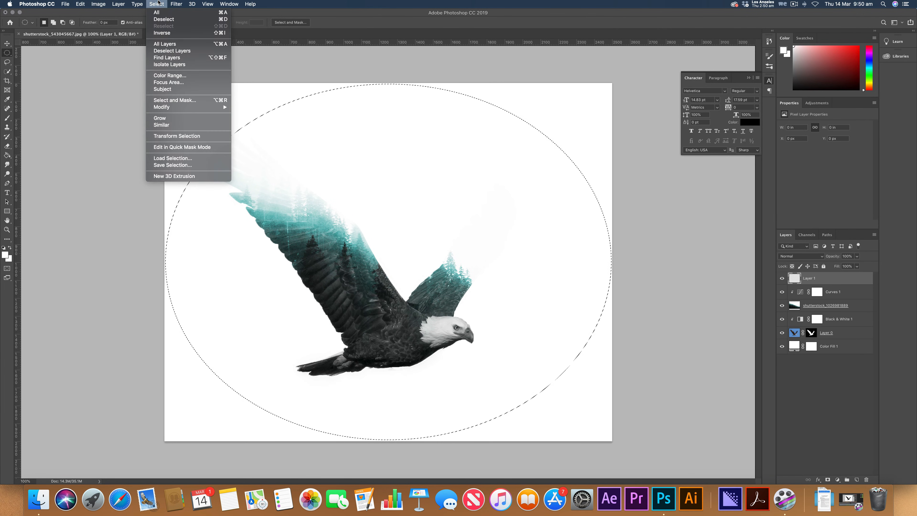
{"action": "left_click", "coordinate": [168, 33]}
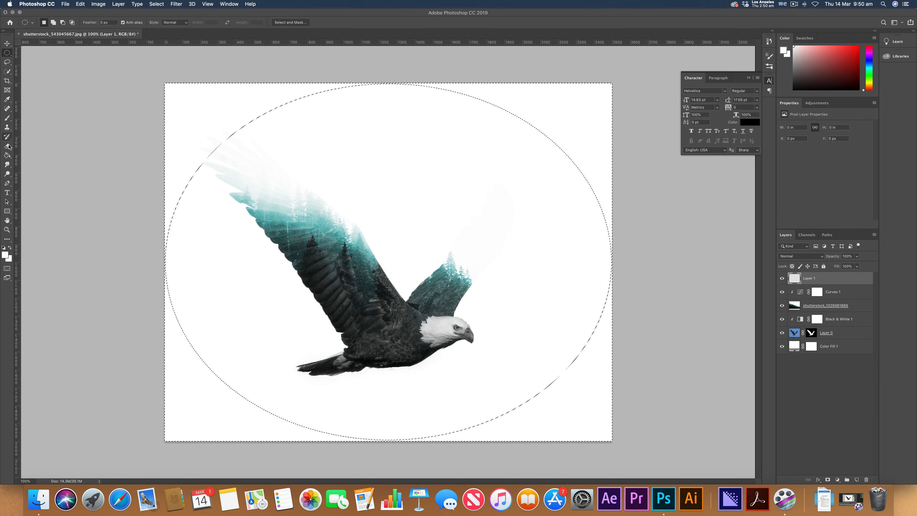
{"action": "left_click", "coordinate": [7, 155]}
{"action": "left_click", "coordinate": [4, 248]}
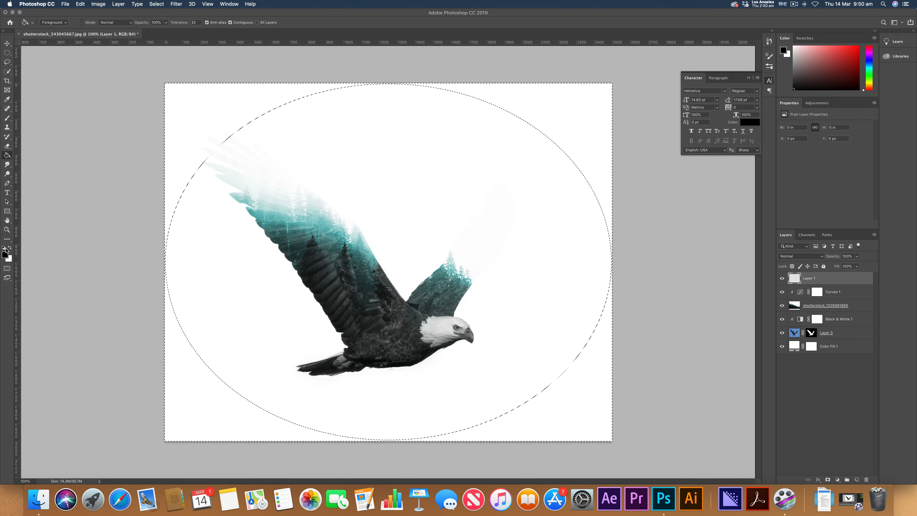
{"action": "left_click", "coordinate": [211, 110]}
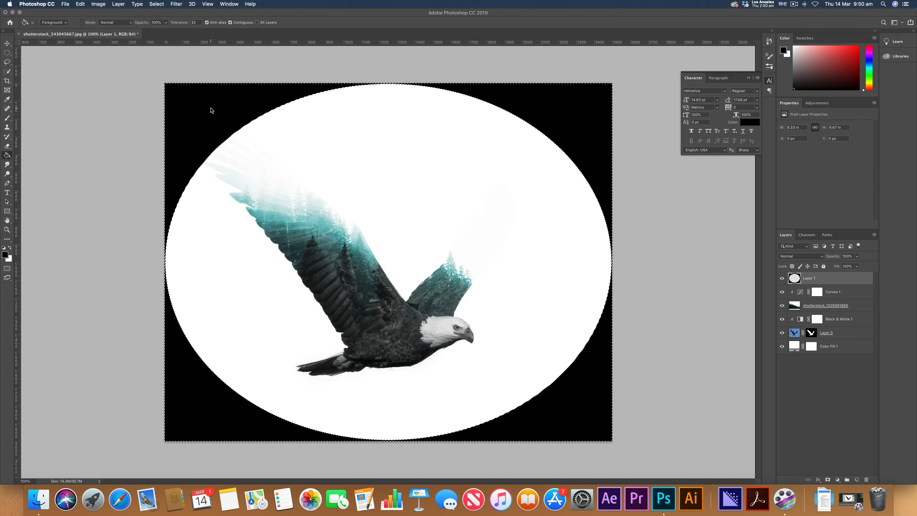
{"action": "left_click", "coordinate": [7, 52]}
{"action": "key", "text": "super+d"}
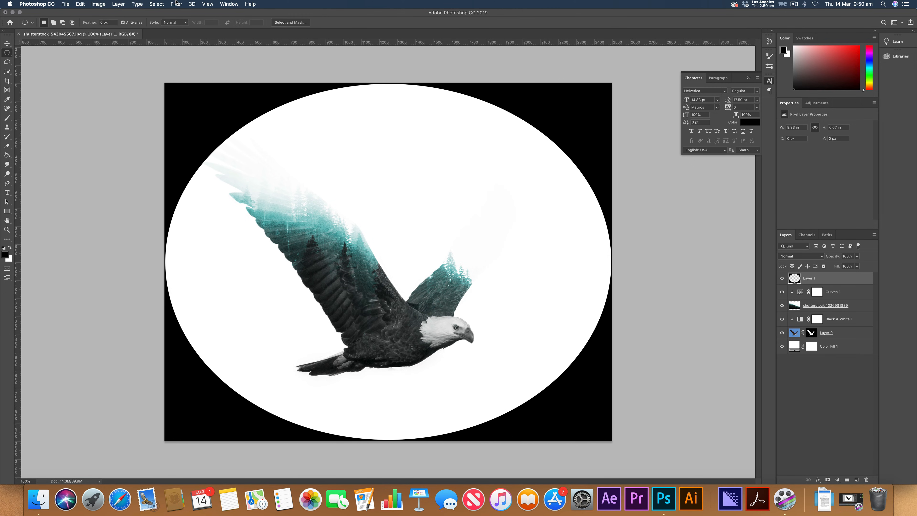
Soften the black surround with a Gaussian Blur of about 469.1 pixels and lower its layer opacity to 41%
{"action": "left_click", "coordinate": [176, 4]}
{"action": "mouse_move", "coordinate": [220, 89]}
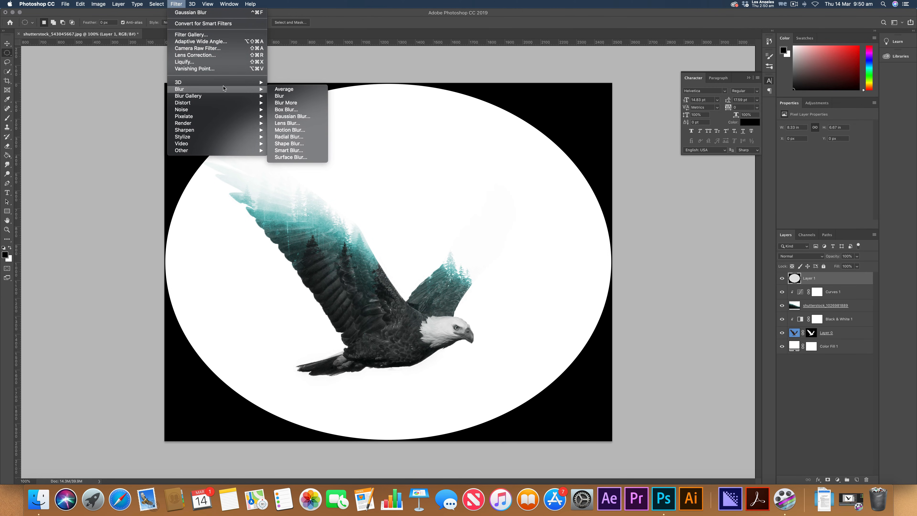
{"action": "left_click", "coordinate": [298, 117]}
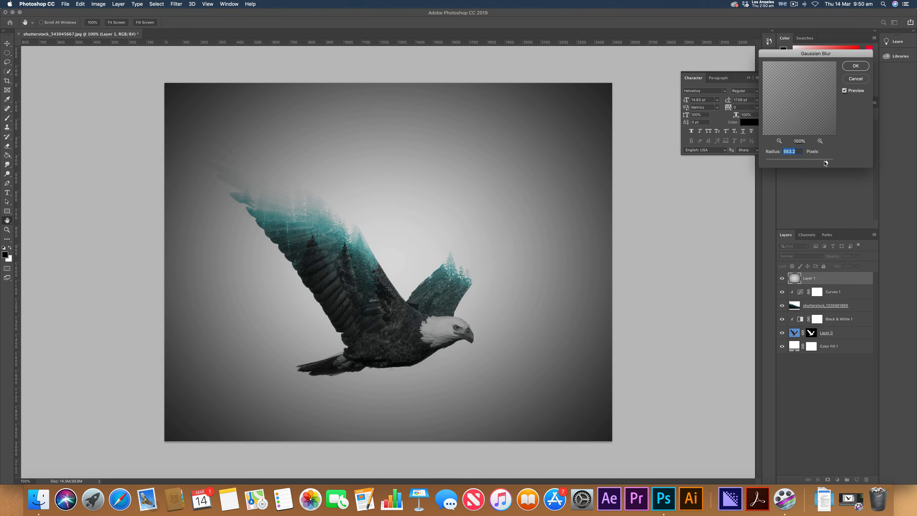
{"action": "left_click_drag", "start_coordinate": [830, 165], "coordinate": [825, 163]}
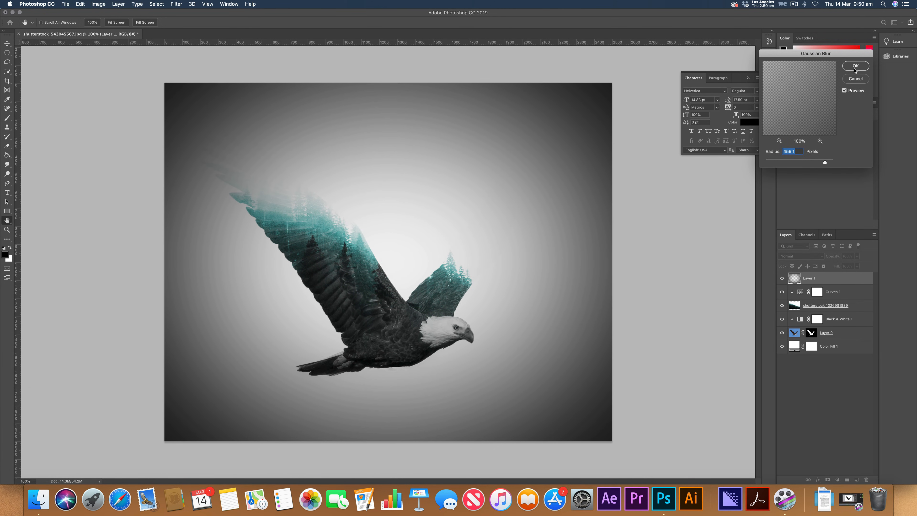
{"action": "left_click", "coordinate": [855, 66]}
{"action": "left_click_drag", "start_coordinate": [836, 256], "coordinate": [811, 257]}
{"action": "left_click_drag", "start_coordinate": [812, 257], "coordinate": [815, 257]}
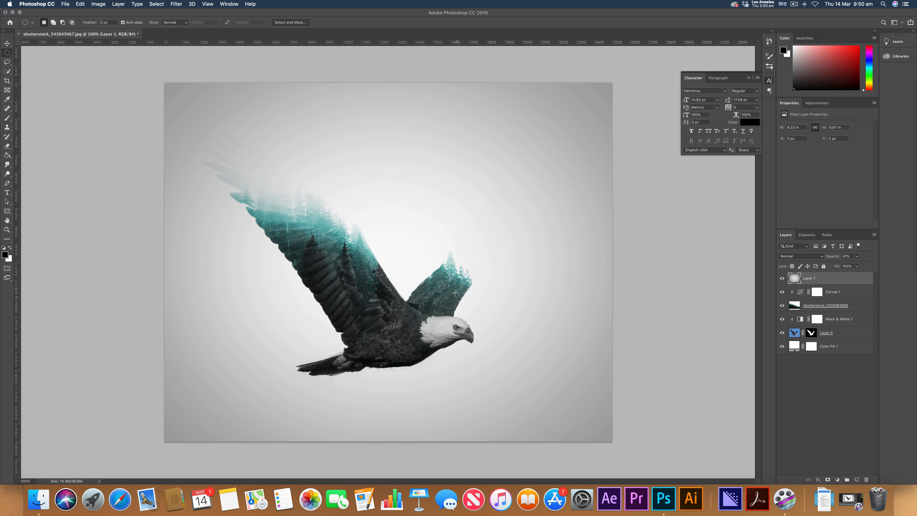